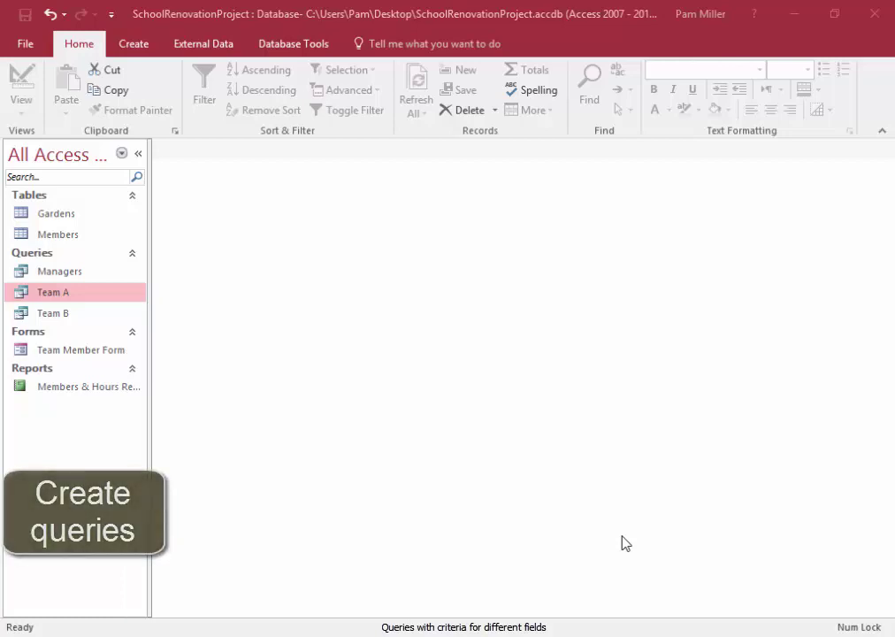
Step: Briefly view the Members table, then start a new query design with the Members table added
double_click(68, 237)
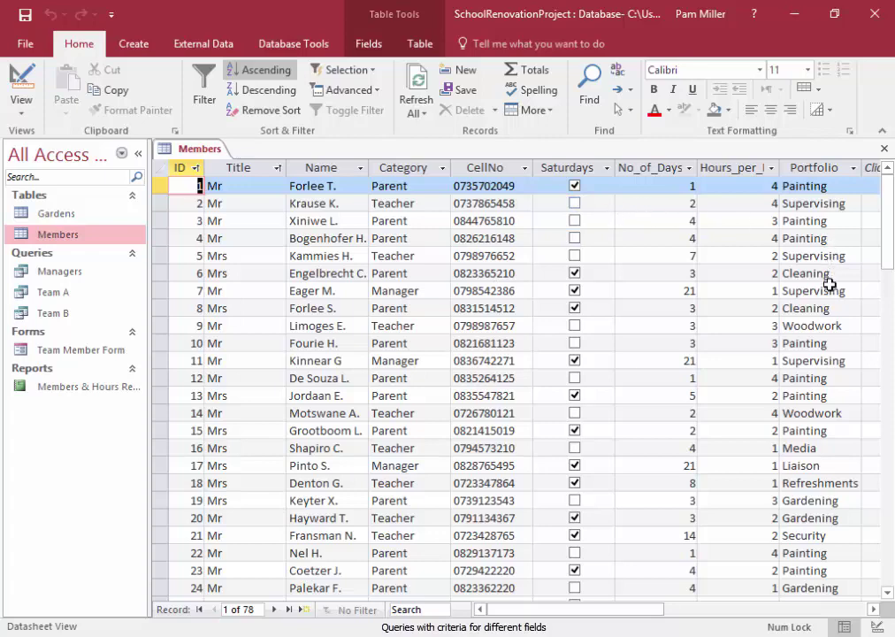
click(883, 149)
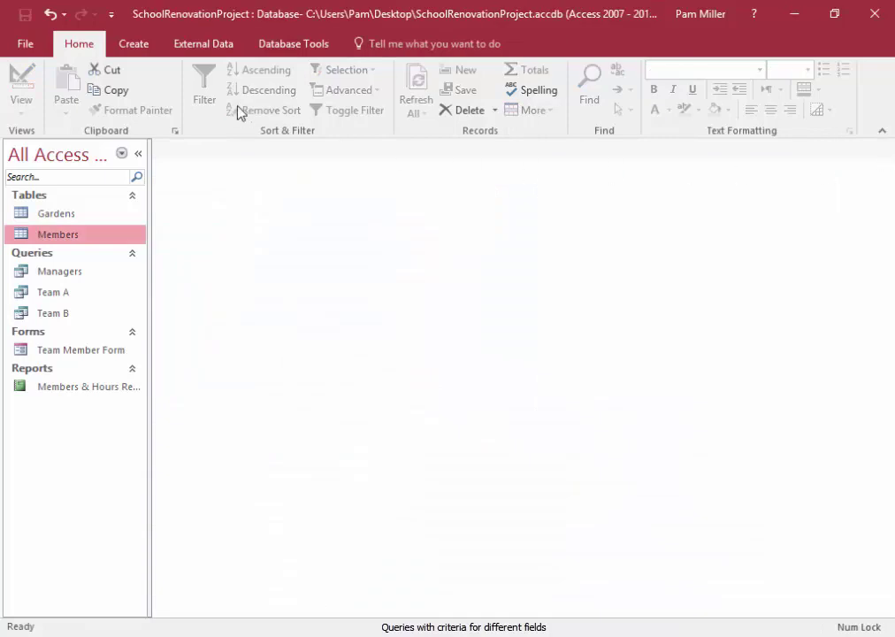
click(131, 43)
click(260, 114)
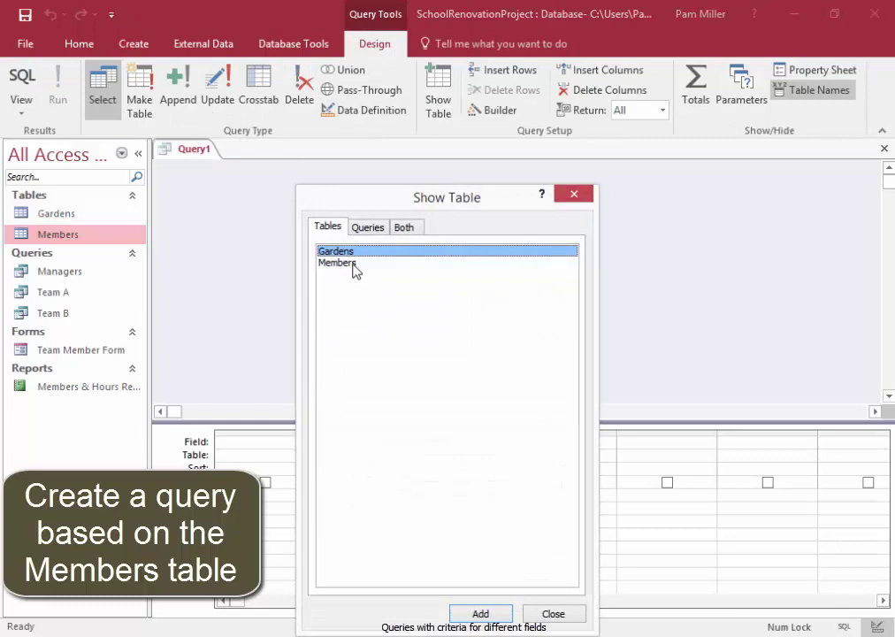
click(352, 265)
click(491, 617)
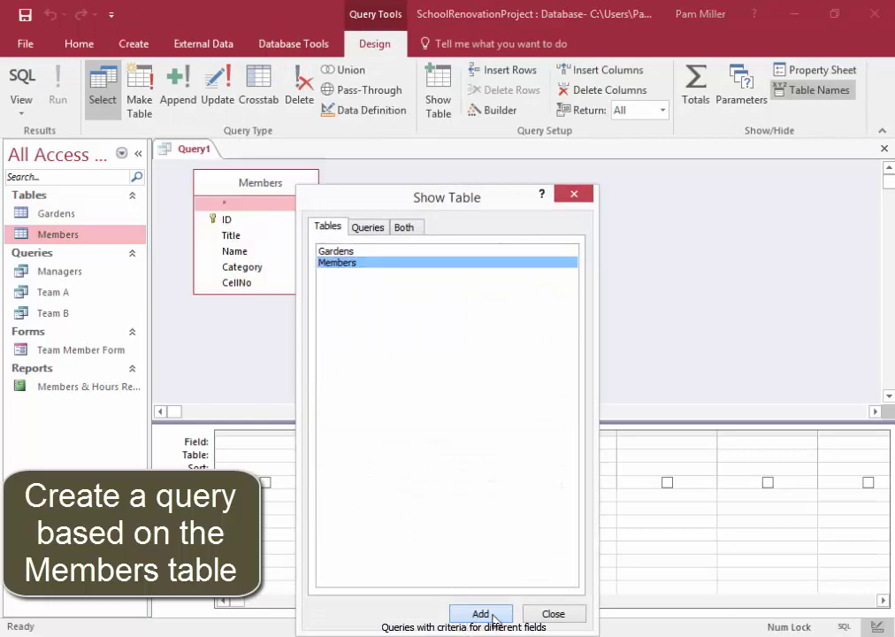
click(557, 616)
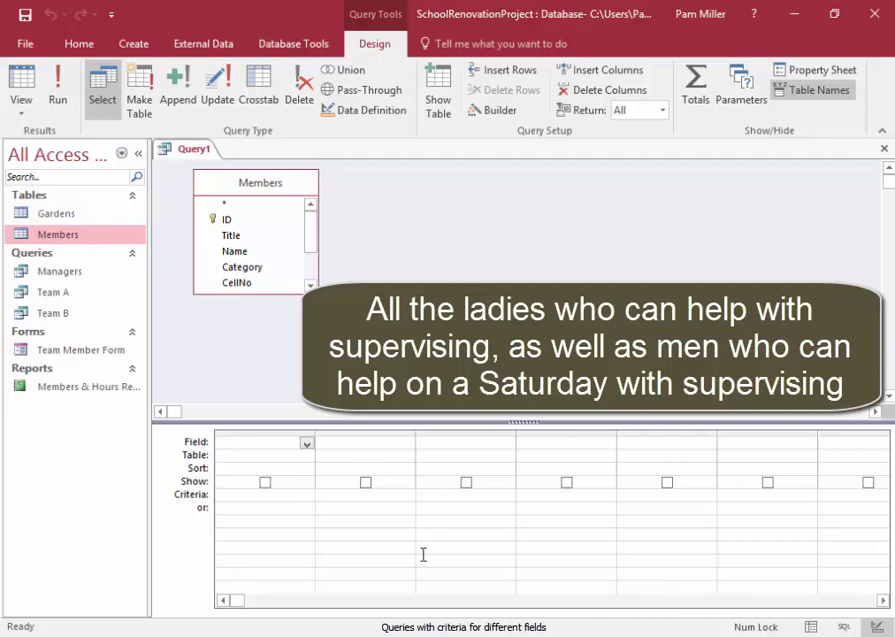
Step: Add the Title, Name, Category, CellNo, Saturdays and Portfolio fields from Members to the grid
double_click(245, 236)
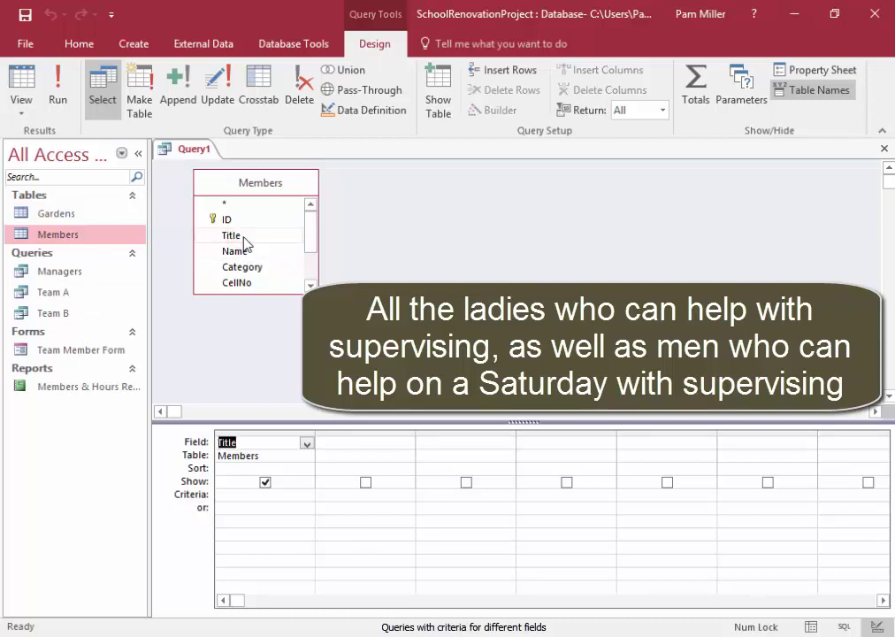
double_click(244, 251)
double_click(243, 268)
double_click(237, 284)
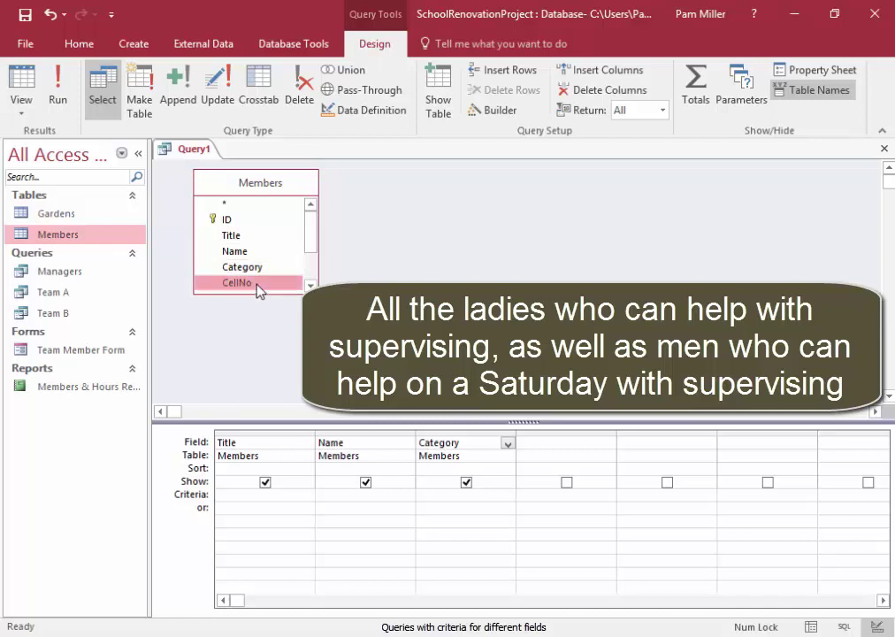
drag(311, 231, 310, 265)
double_click(279, 255)
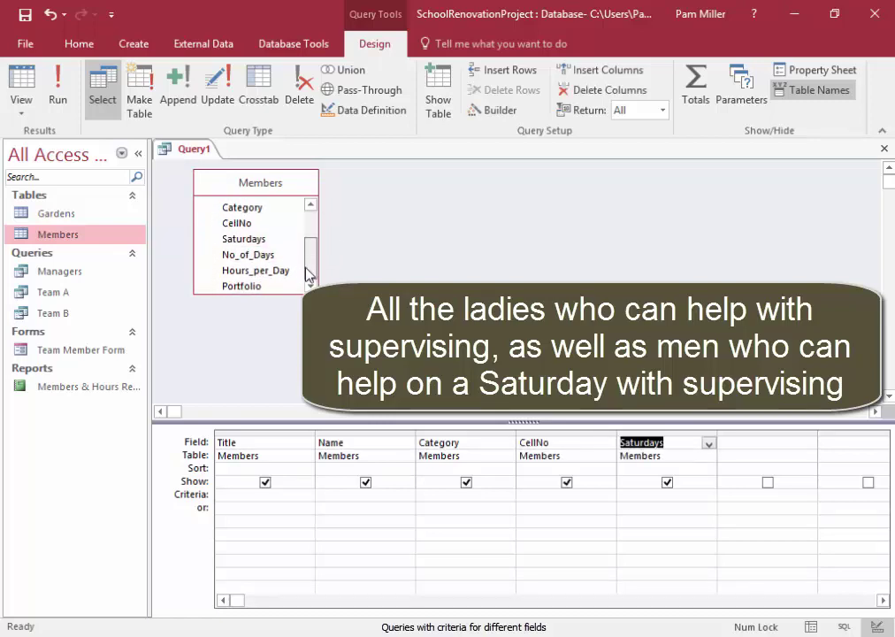
double_click(264, 289)
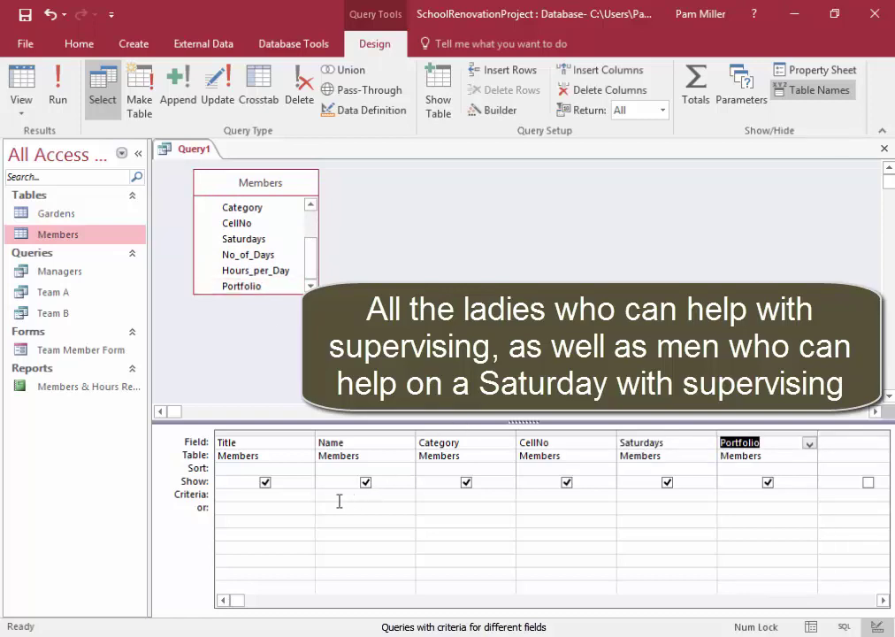
click(303, 501)
Step: Set the first criteria row to Title 'Mrs' and Portfolio 'supervising'
text(Mrs)
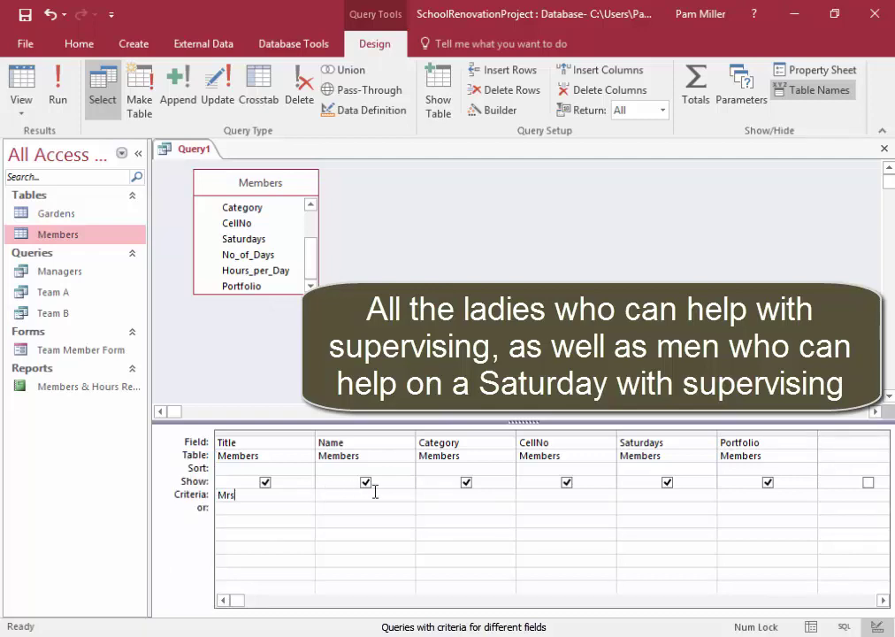
click(743, 495)
text(supervising)
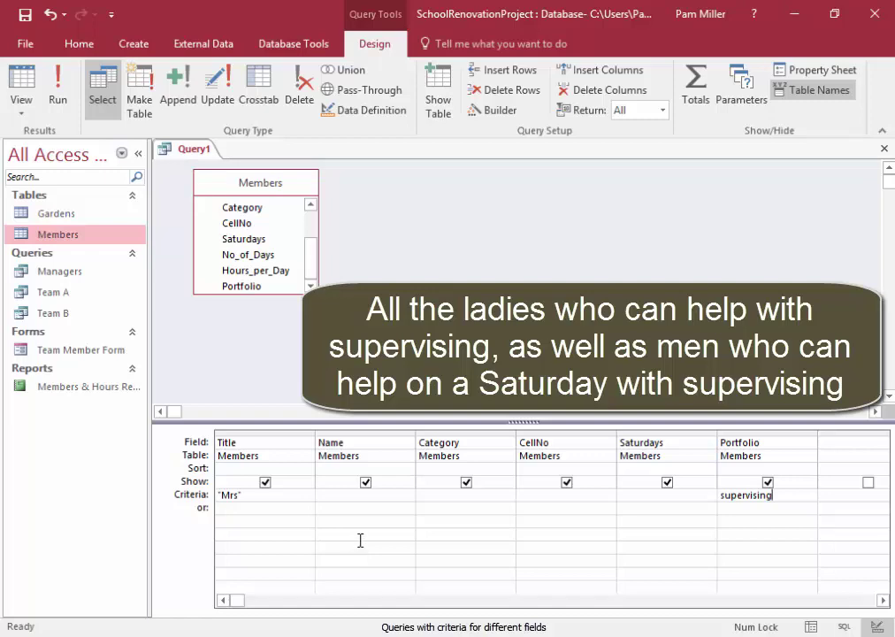
Step: Add an or row with Title 'Mr', Saturdays 'yes', Portfolio 'supervising', and run the query
click(294, 508)
text(Mr)
click(636, 510)
text(yes)
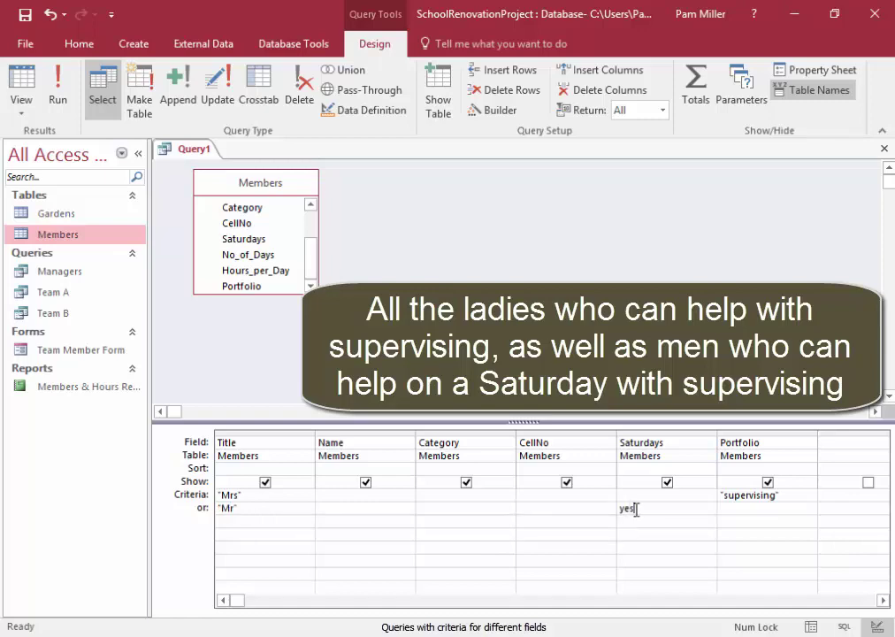
click(765, 511)
text(super)
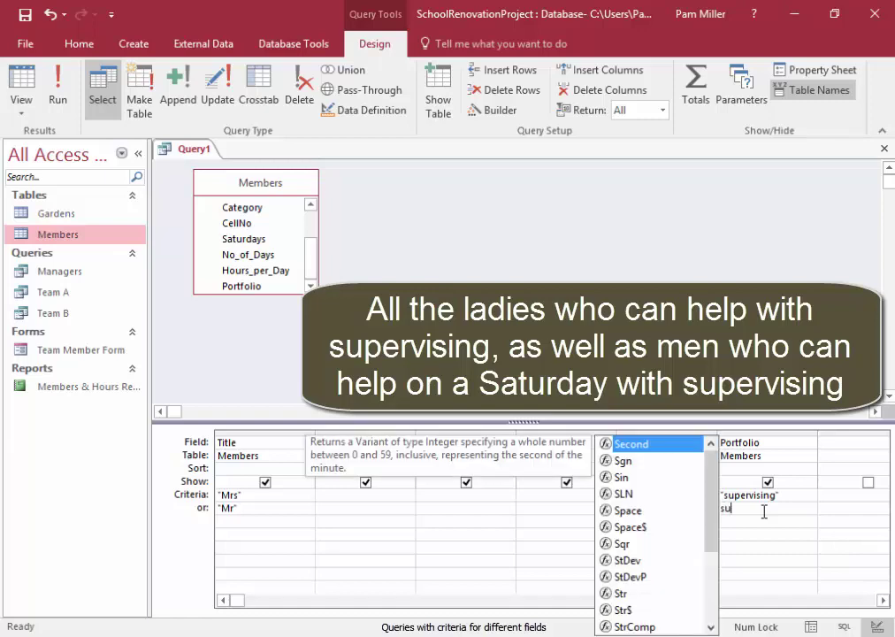
text(vising)
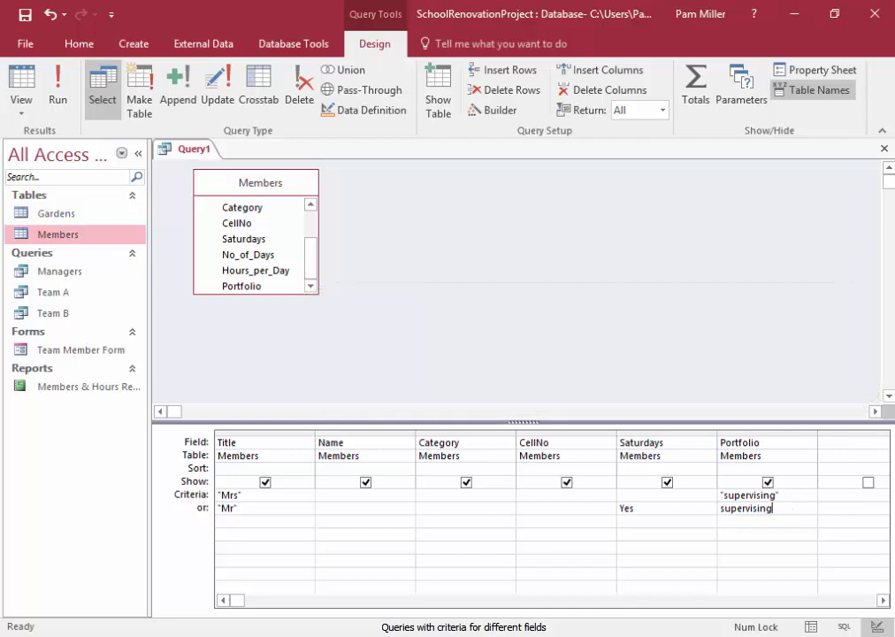
click(60, 98)
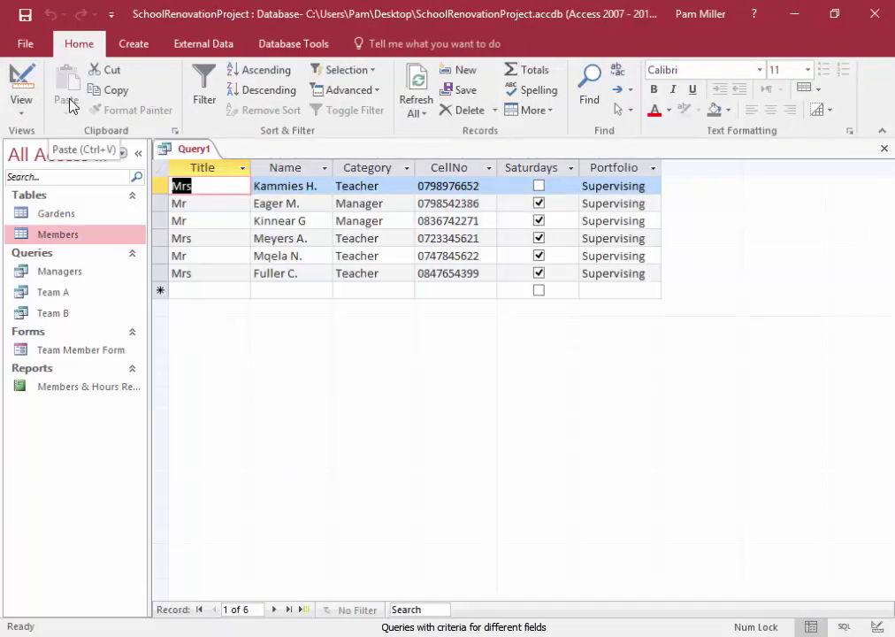
Step: Back in Design view, hide the Saturdays, Portfolio and Title columns and rerun the query
click(19, 109)
click(59, 221)
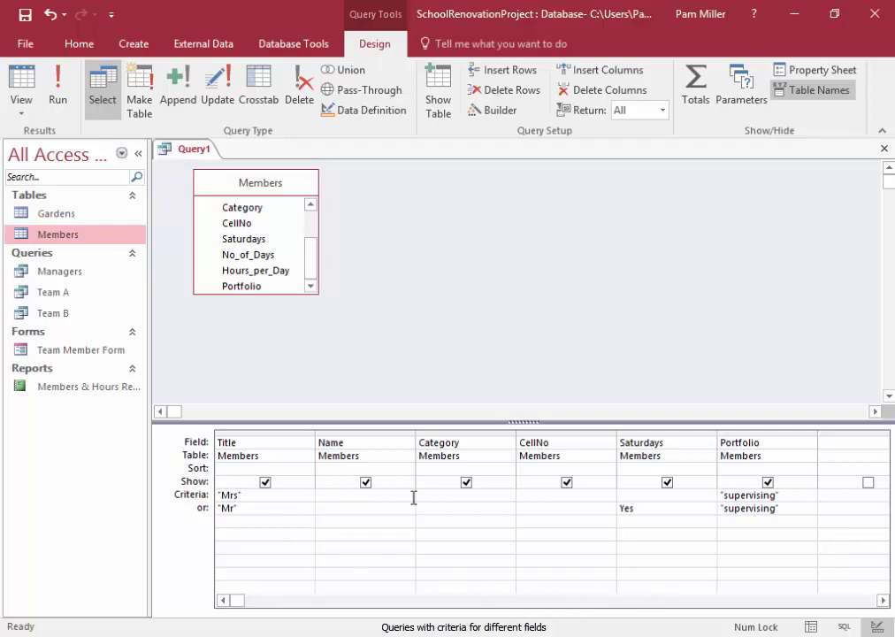
click(668, 483)
click(768, 483)
click(265, 482)
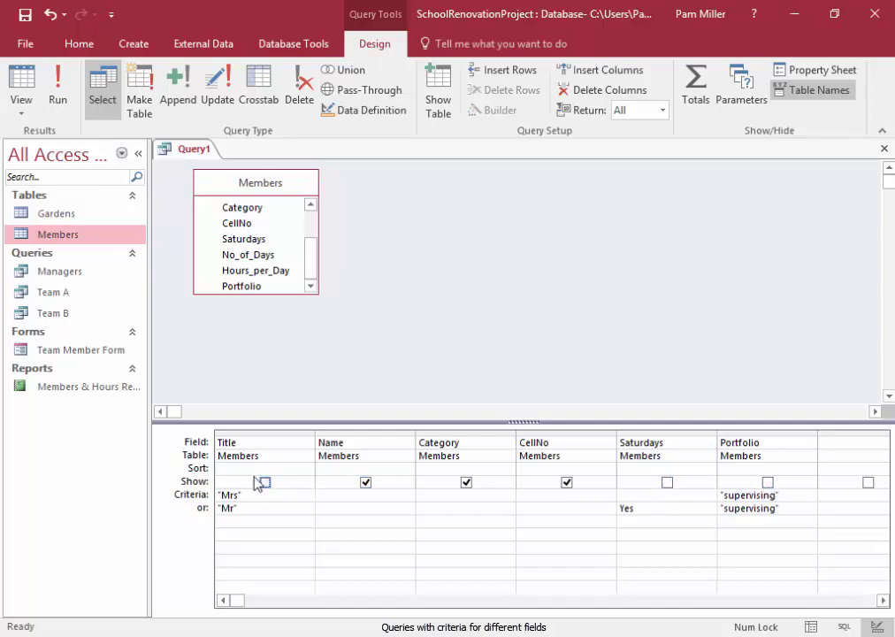
click(60, 95)
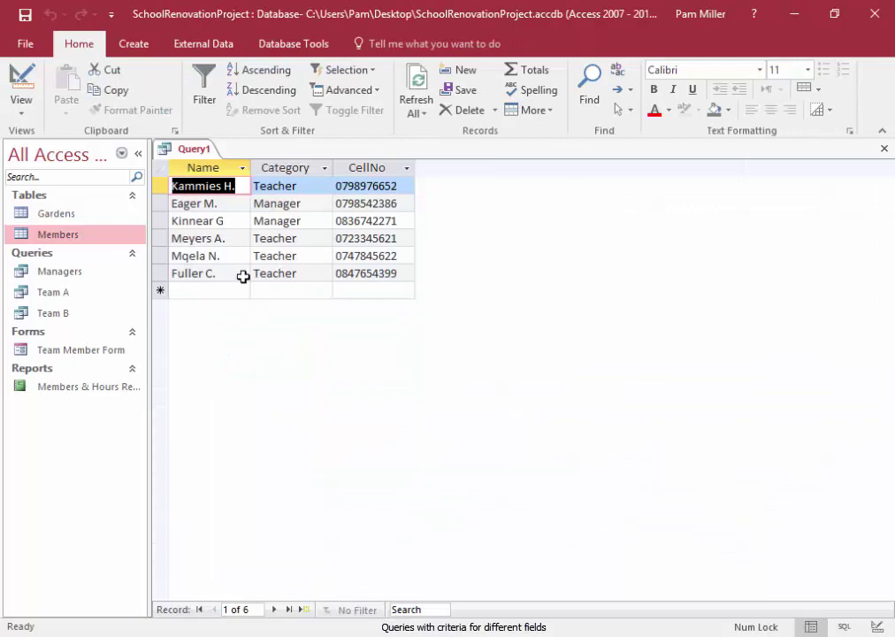
Step: Save the query as 'Supervision' and close its tab
right_click(199, 149)
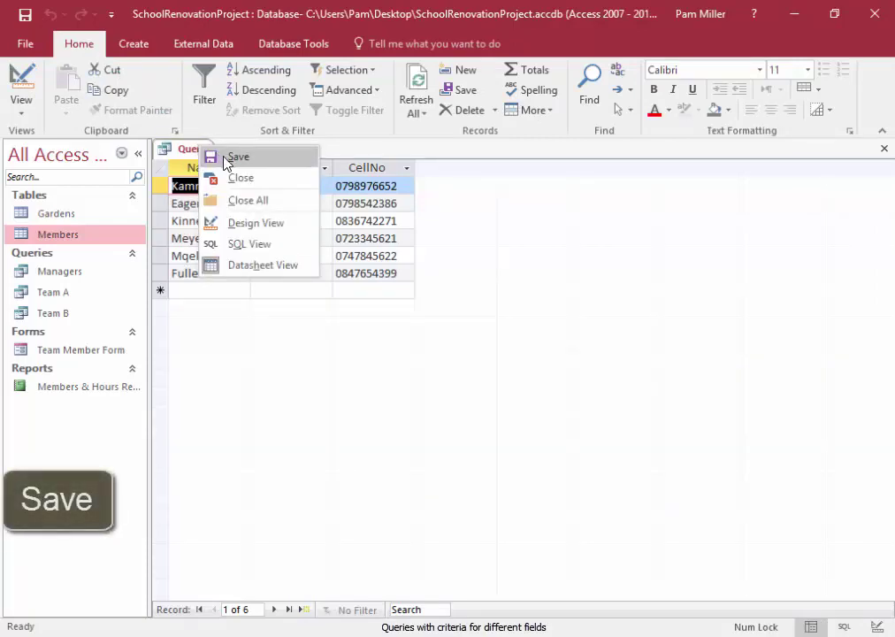
click(228, 159)
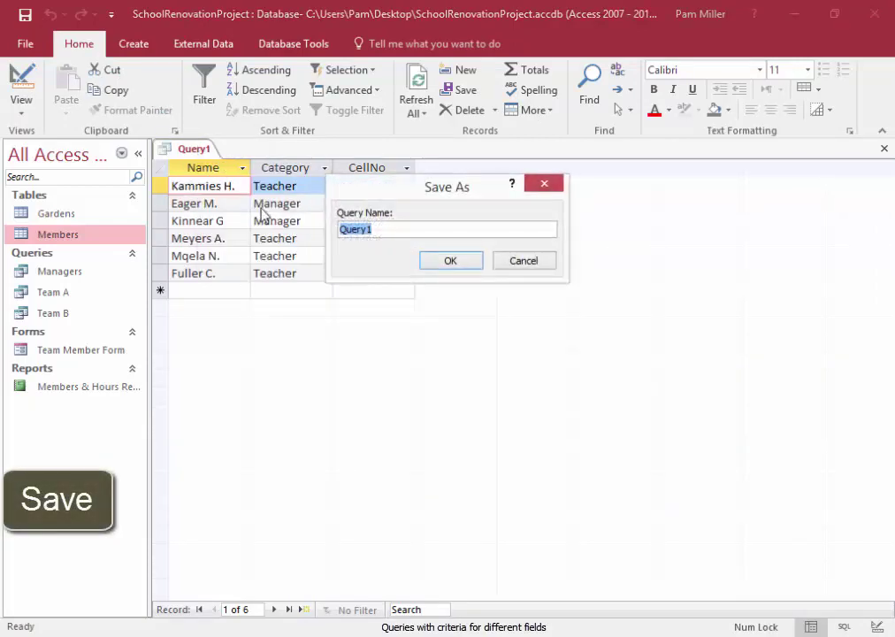
text(Supervision)
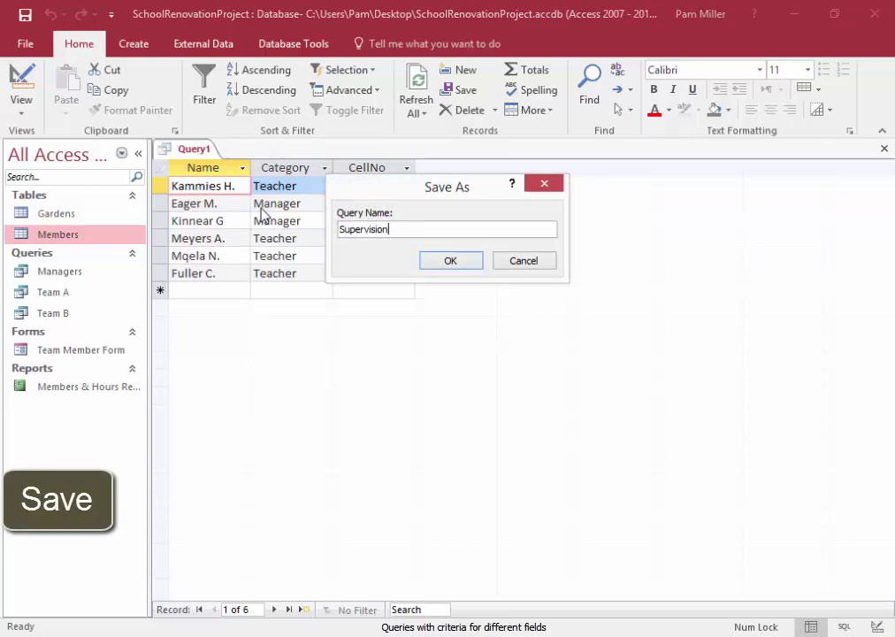
click(462, 264)
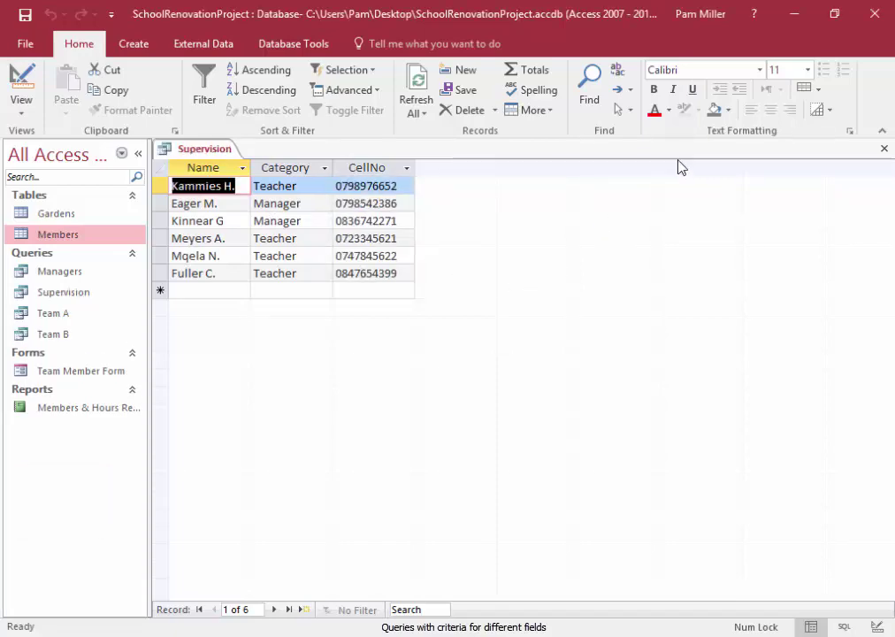
click(882, 149)
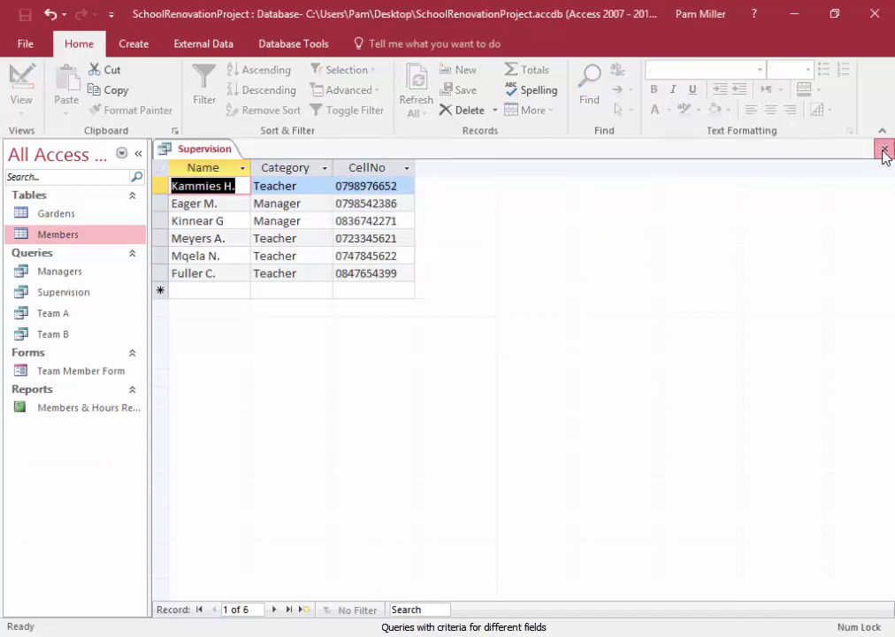
click(132, 46)
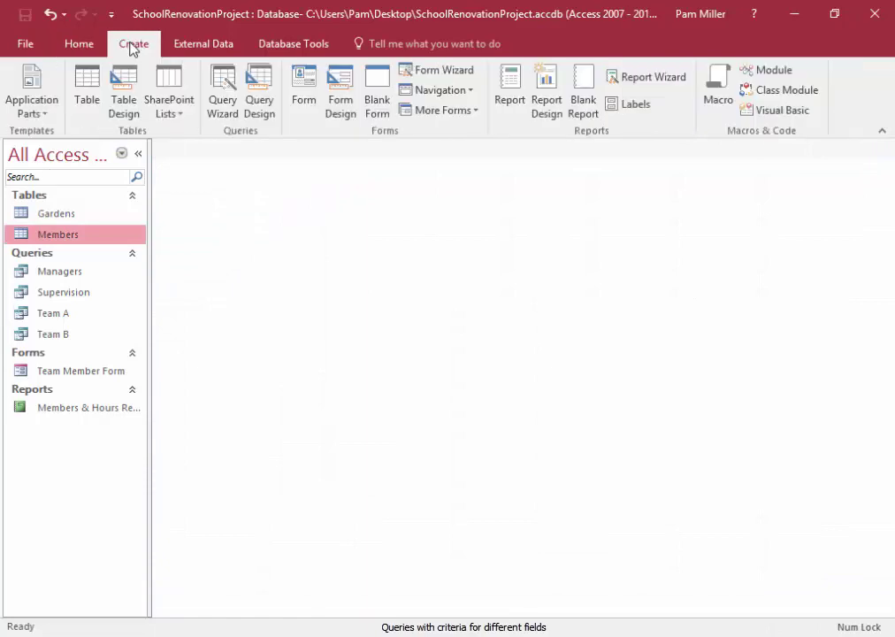
Step: Begin another query design with the Members table added as its source
click(266, 113)
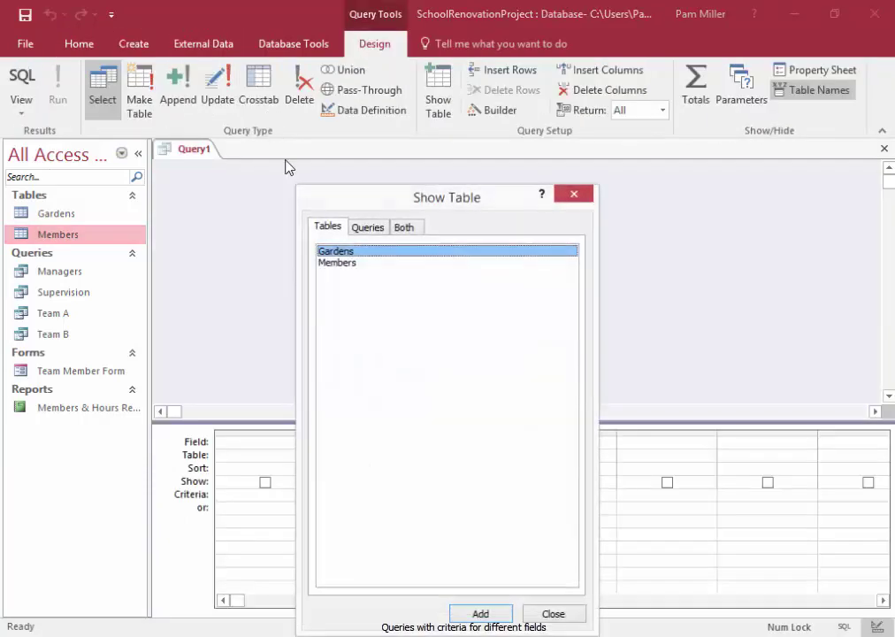
click(335, 265)
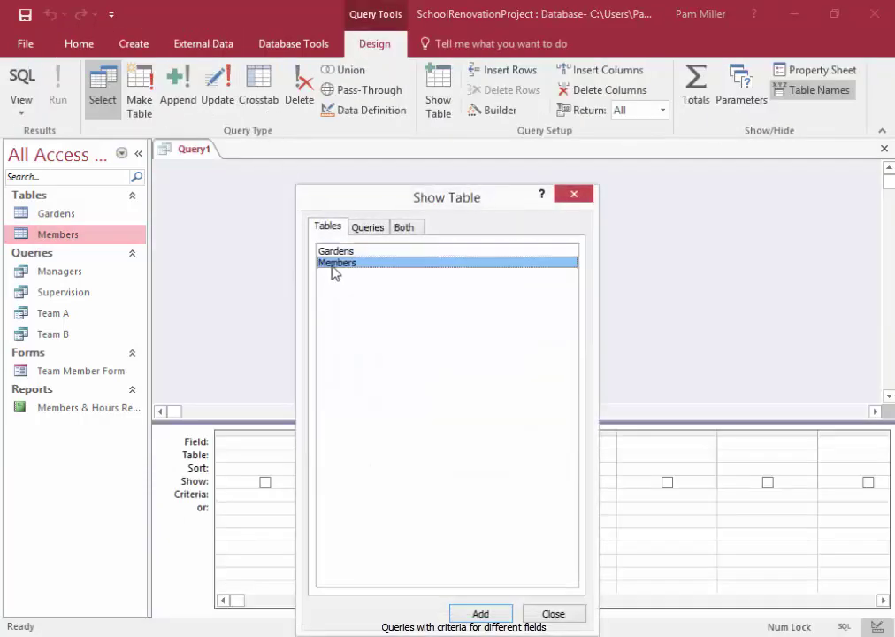
click(482, 614)
click(554, 613)
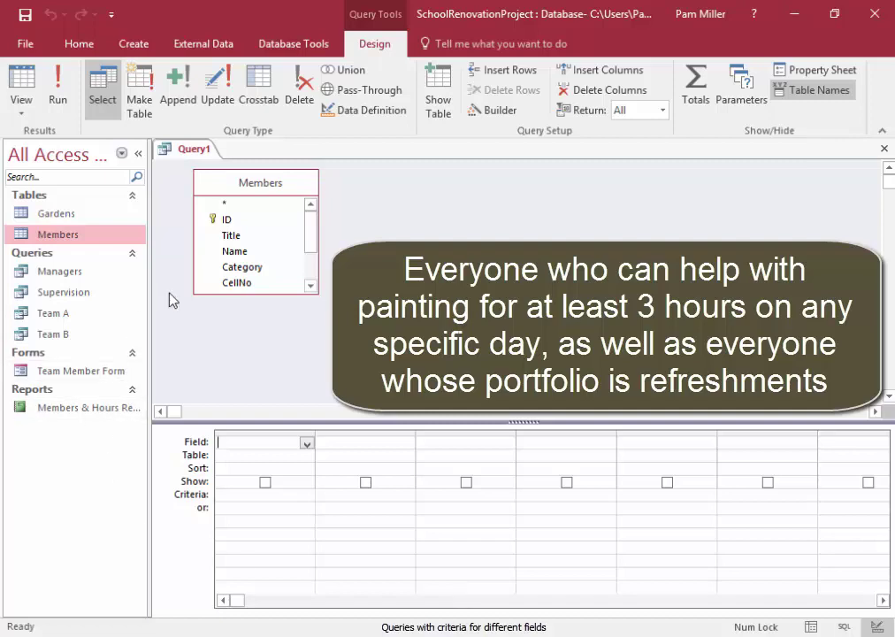
Step: Add the Title, Name, CellNo, Hours_per_Day and Portfolio fields to the new query grid
double_click(228, 236)
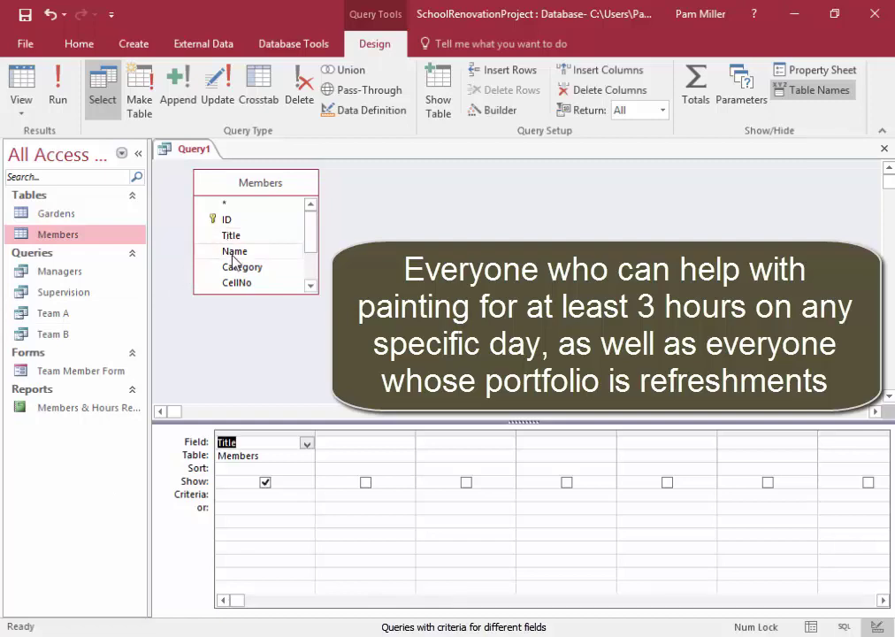
double_click(234, 252)
double_click(239, 283)
drag(309, 245, 310, 263)
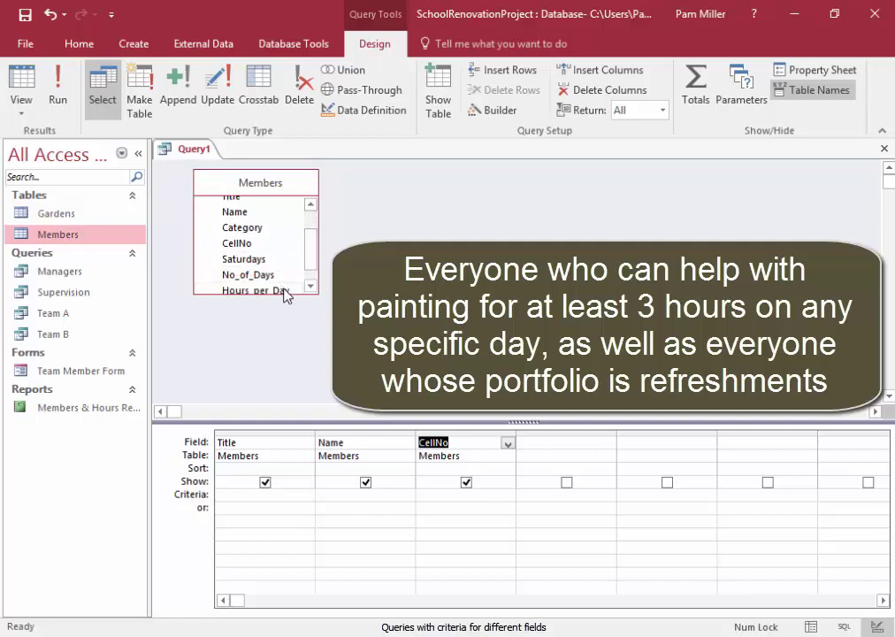
double_click(256, 290)
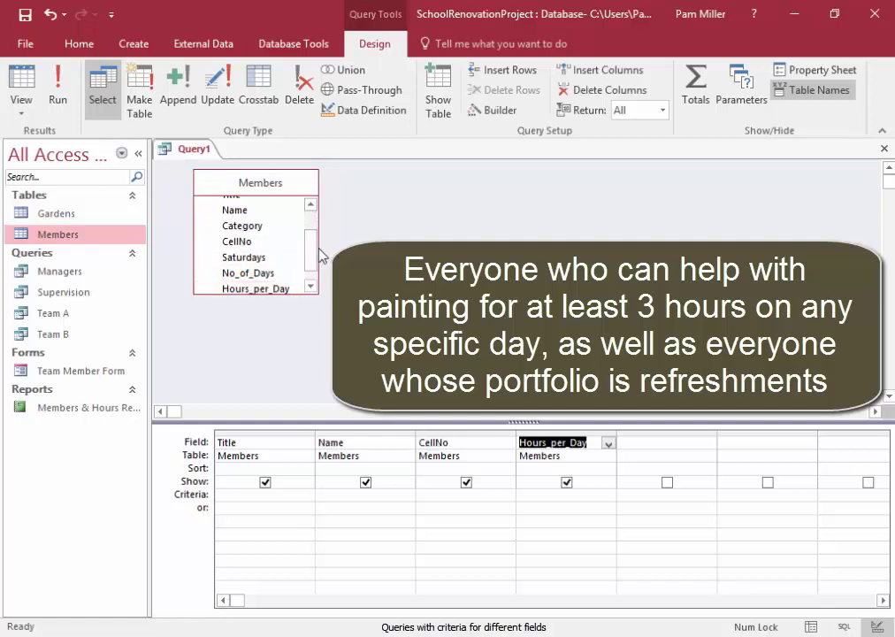
scroll(283, 270, down, 1)
double_click(253, 285)
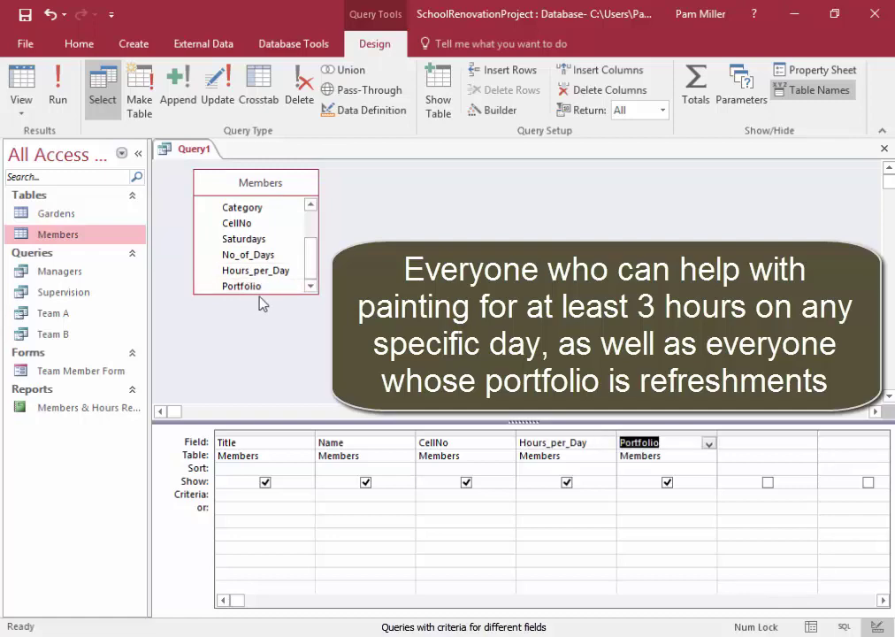
Step: Filter Hours_per_Day >=3 with Portfolio 'Painting', or Portfolio 'Refreshments', and run the query
click(593, 497)
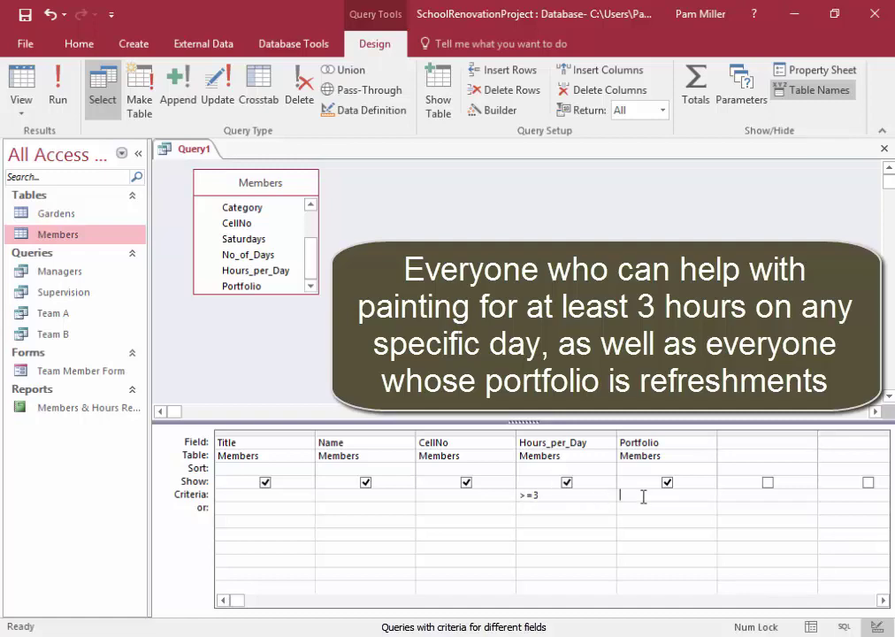
text(Painting)
click(680, 510)
text(Refresh)
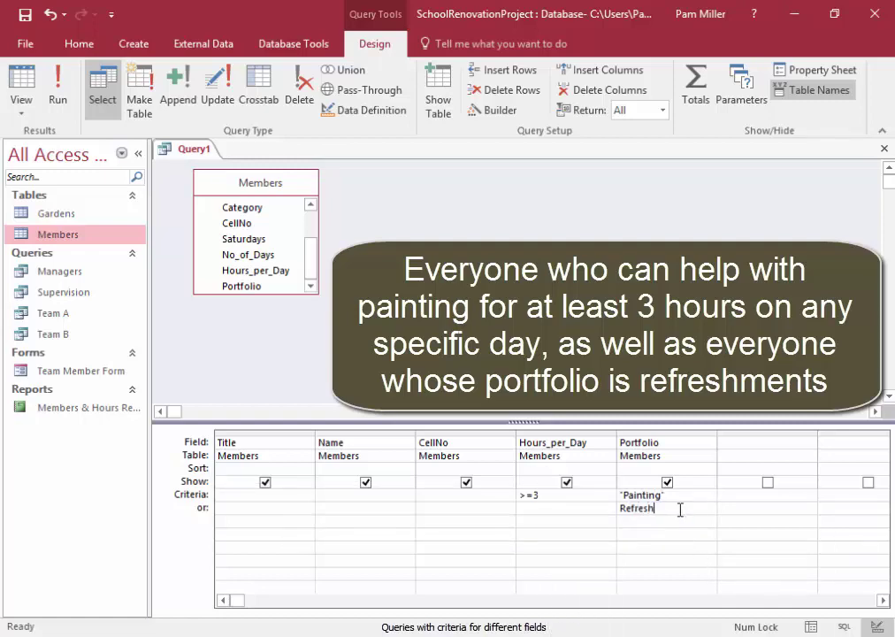
text(ments)
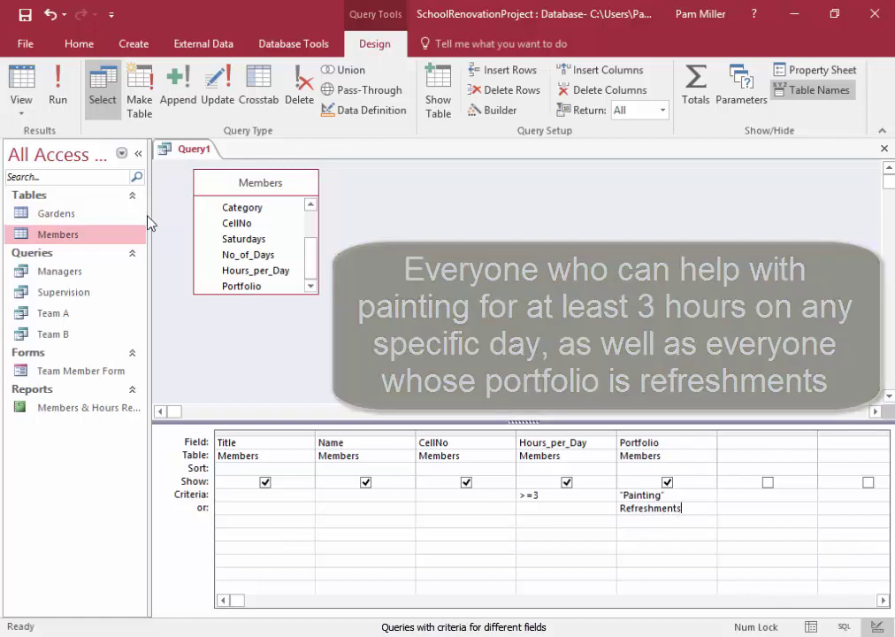
click(55, 94)
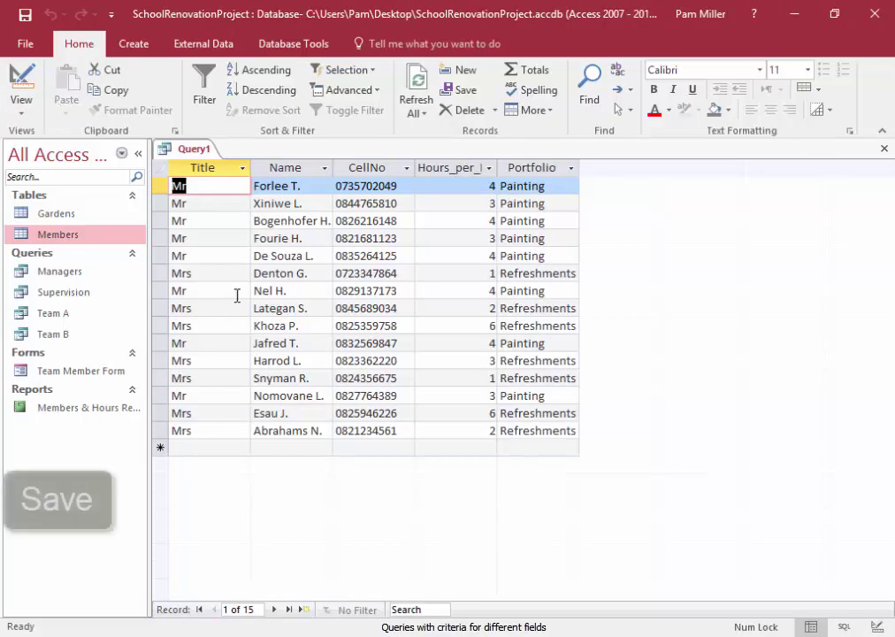
Step: Save the query under the name 'Painting and Refreshments'
right_click(206, 158)
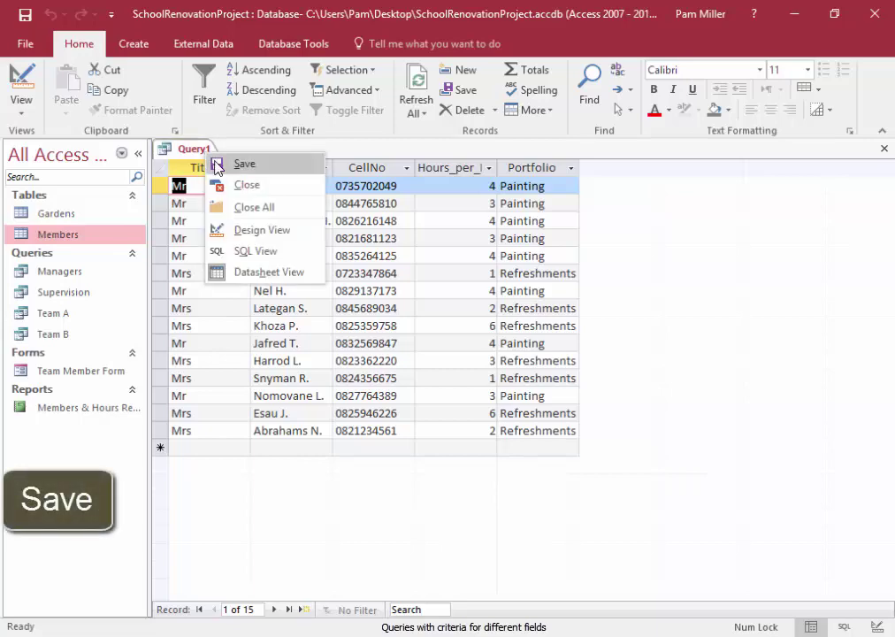
click(217, 165)
text(Pa)
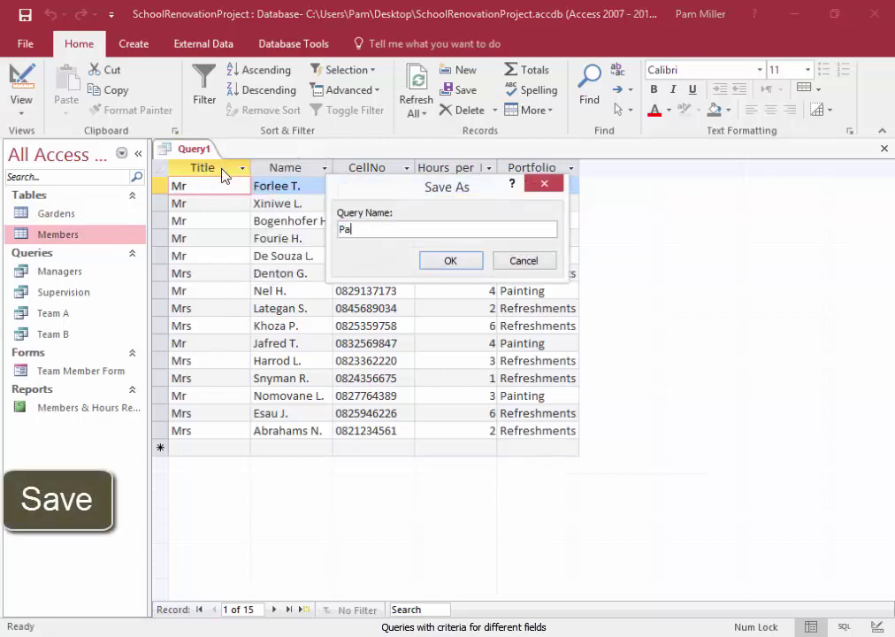
text(inting and Refreshments)
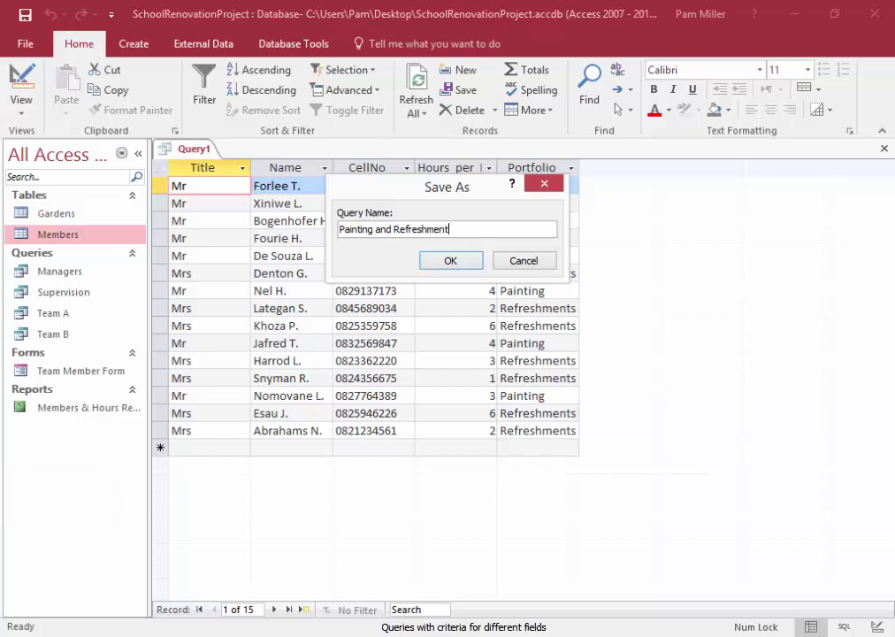
click(447, 262)
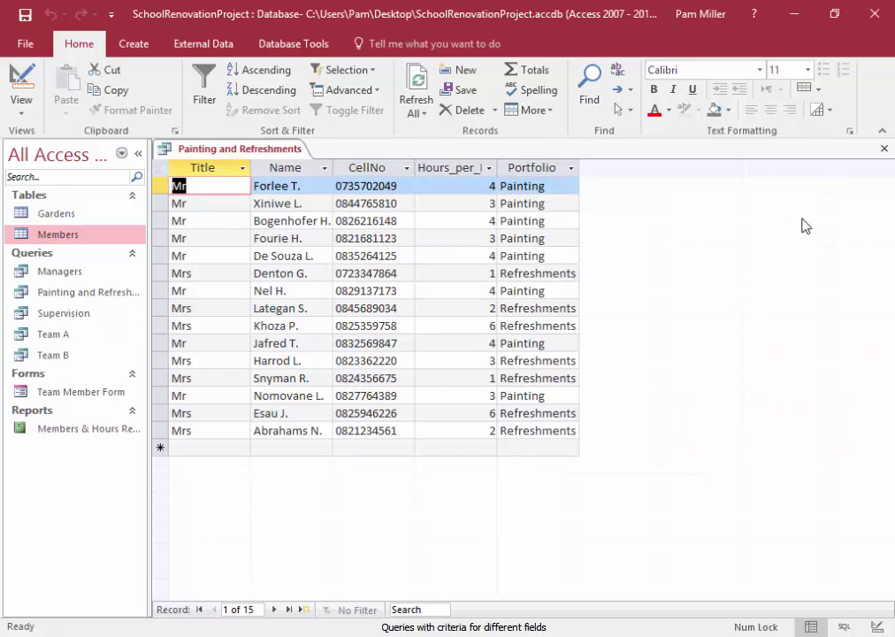
Step: Close the Painting and Refreshments query and start a fresh query design on Members
click(884, 152)
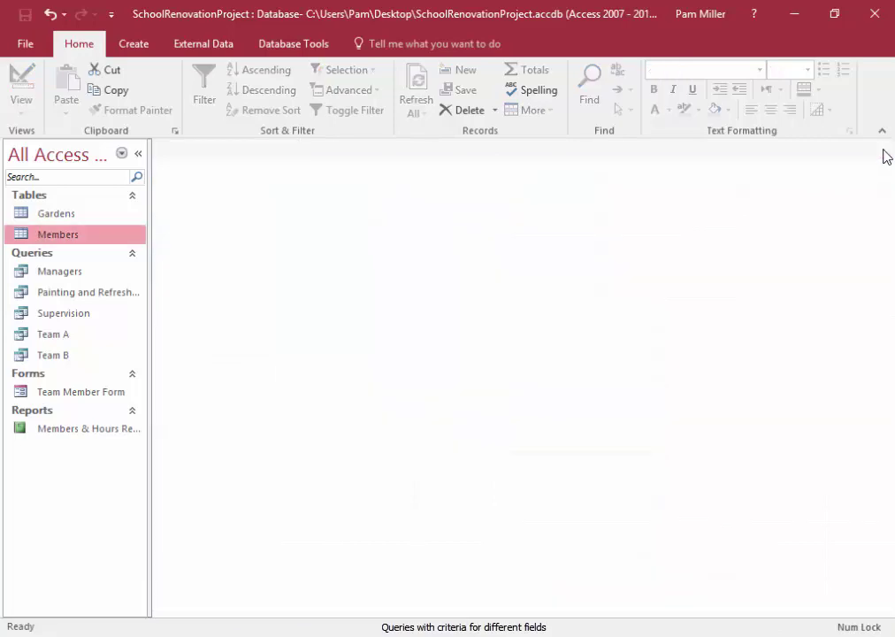
click(134, 45)
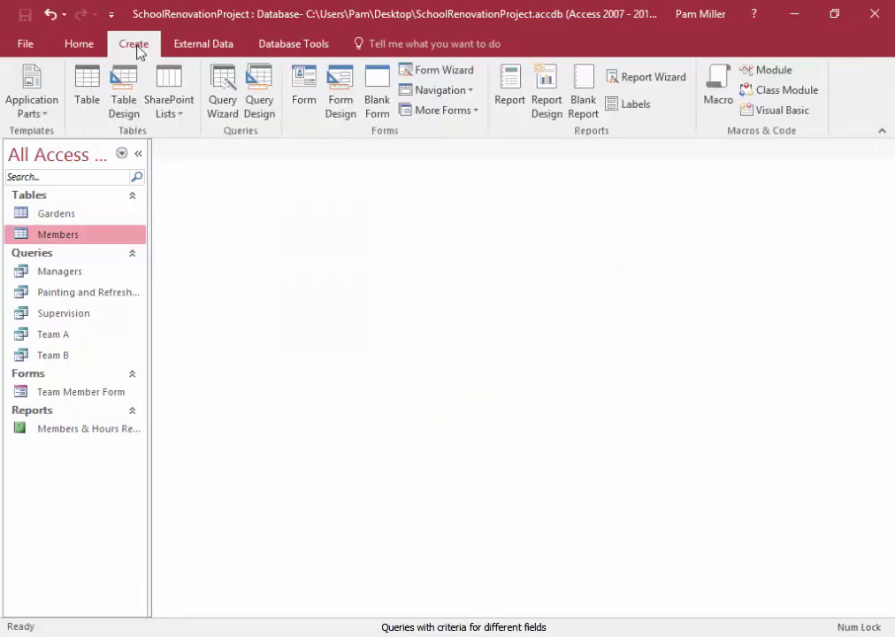
click(261, 104)
click(347, 267)
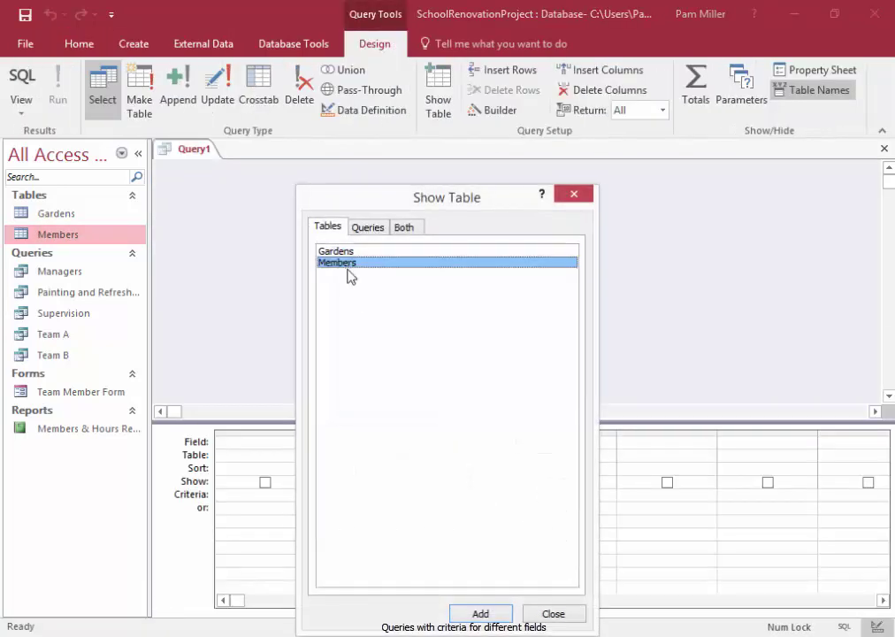
click(479, 612)
click(552, 614)
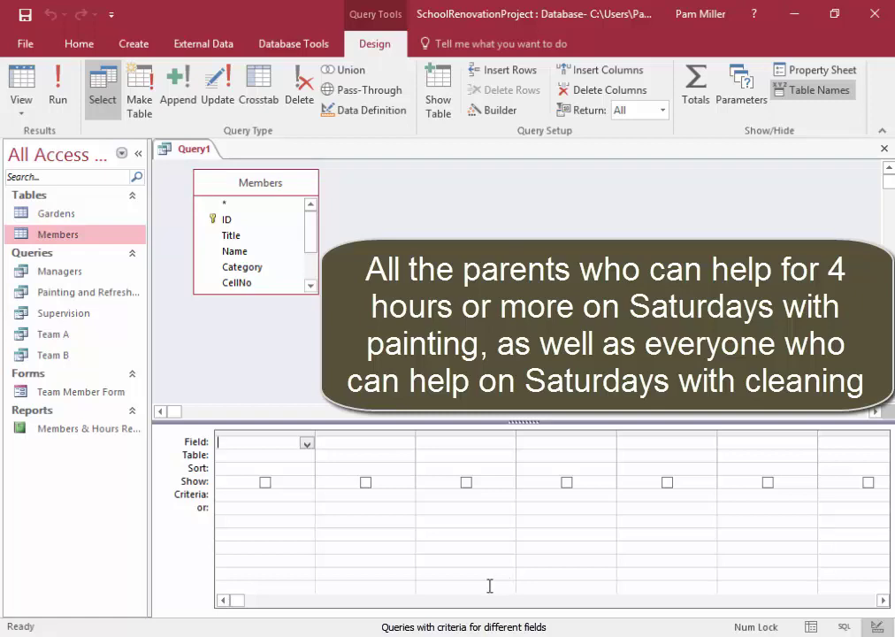
Step: Add Name, Category, CellNo, Saturdays, Hours_per_Day and Portfolio from Members to the query grid
double_click(236, 252)
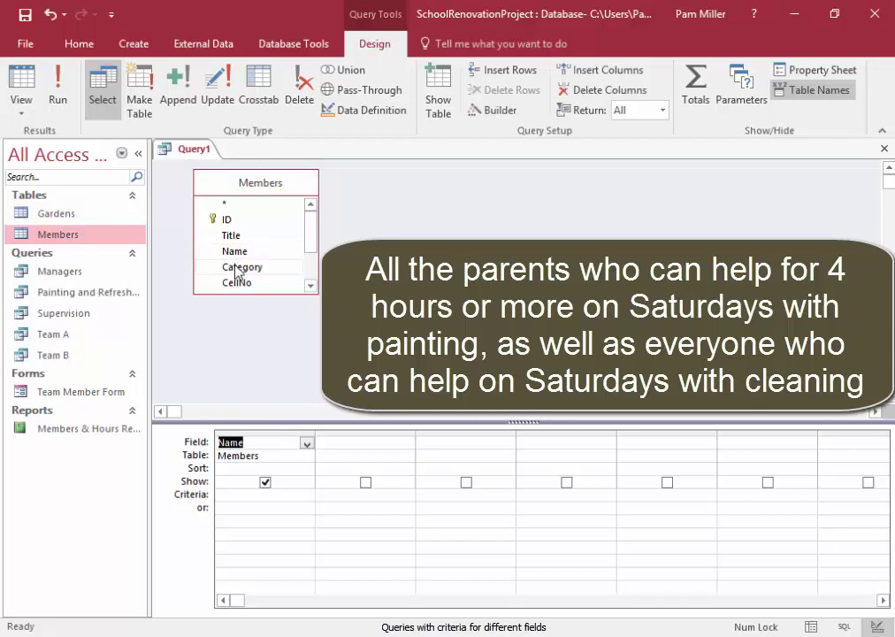
double_click(237, 267)
double_click(237, 283)
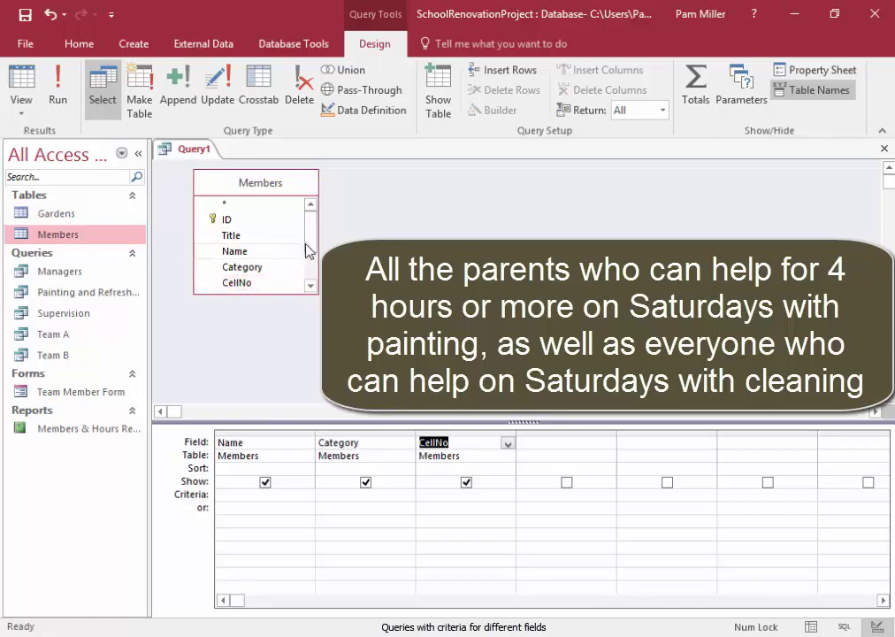
scroll(303, 251, down, 2)
double_click(270, 252)
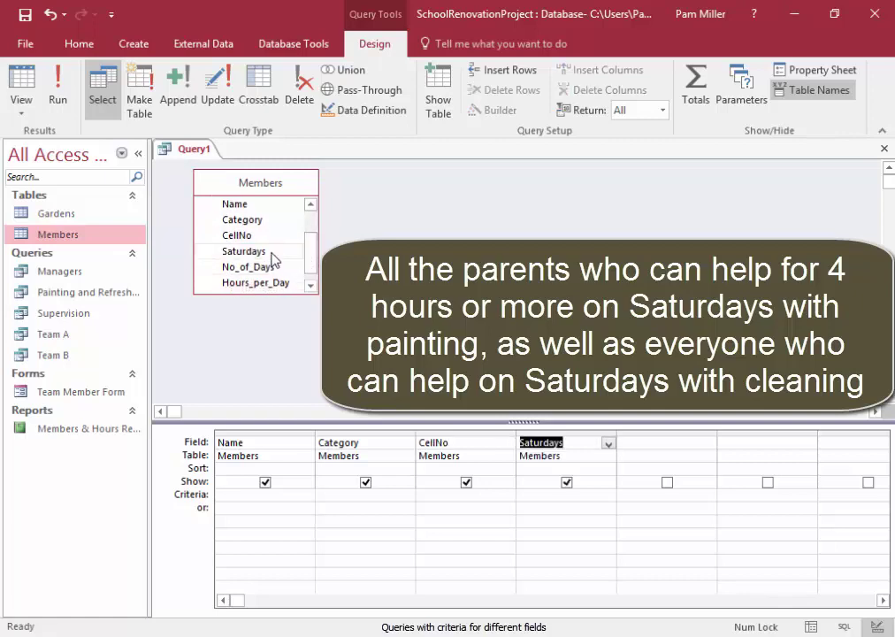
double_click(281, 283)
click(309, 285)
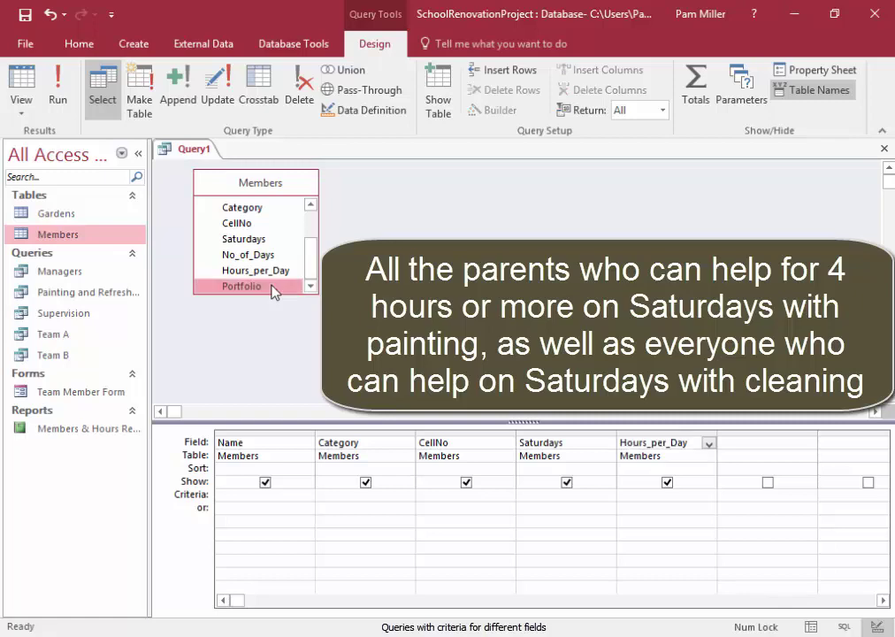
double_click(272, 288)
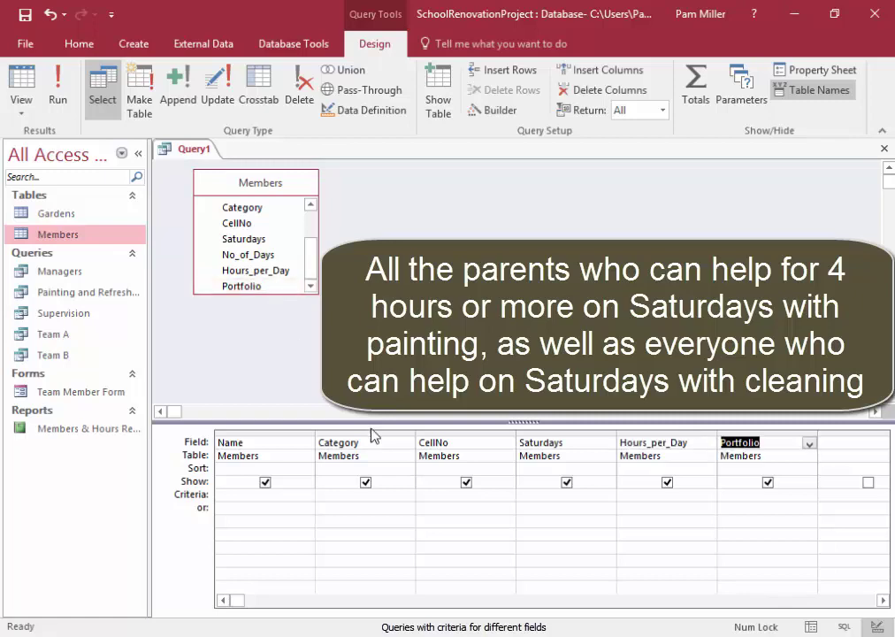
click(364, 496)
Step: Enter Criteria row values: parent for Category, yes for Saturdays, >=4 for Hours_per_Day, painting for Portfolio
text(parent)
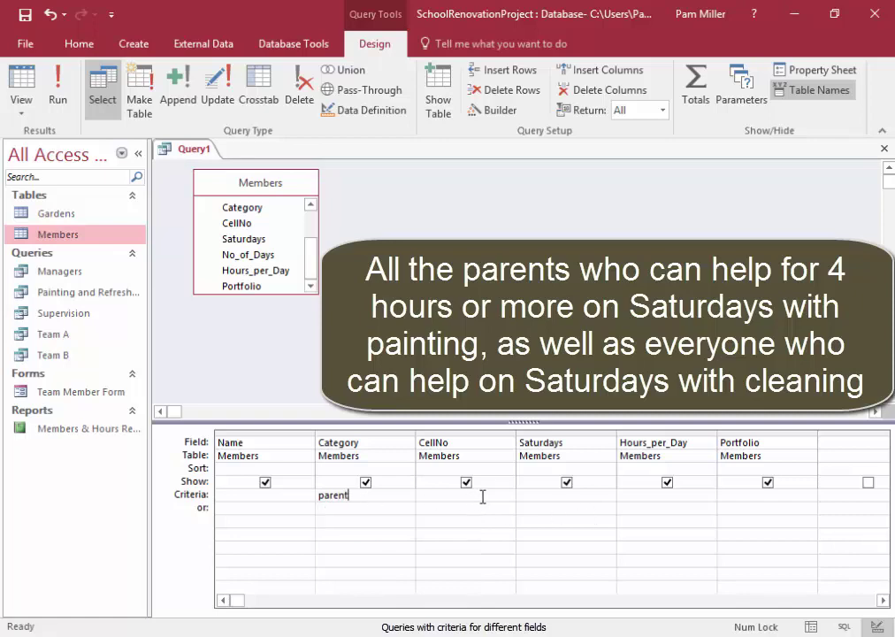
click(541, 494)
text(yes)
click(631, 499)
text(>=4)
click(751, 496)
text(painting)
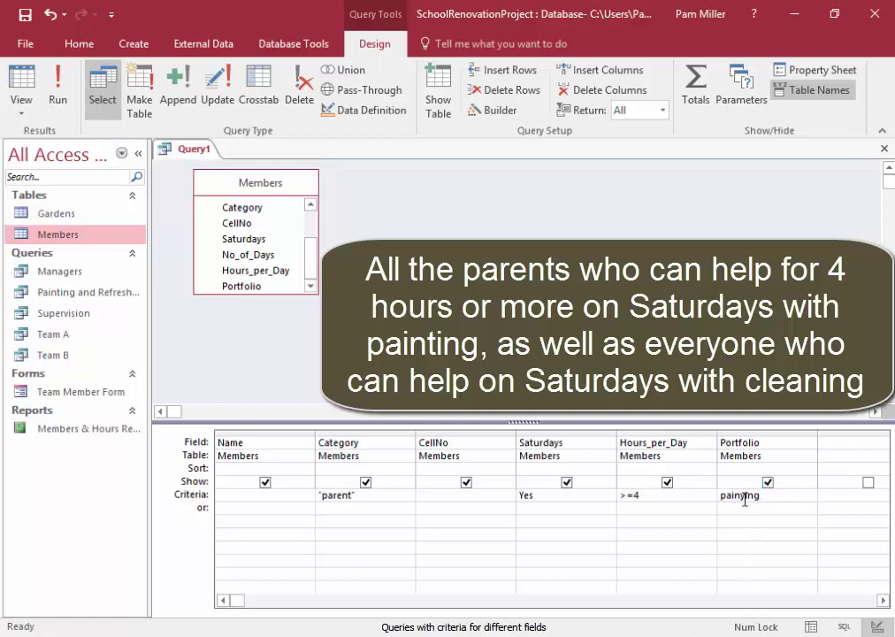
key(BackSpace)
key(BackSpace)
text(tin)
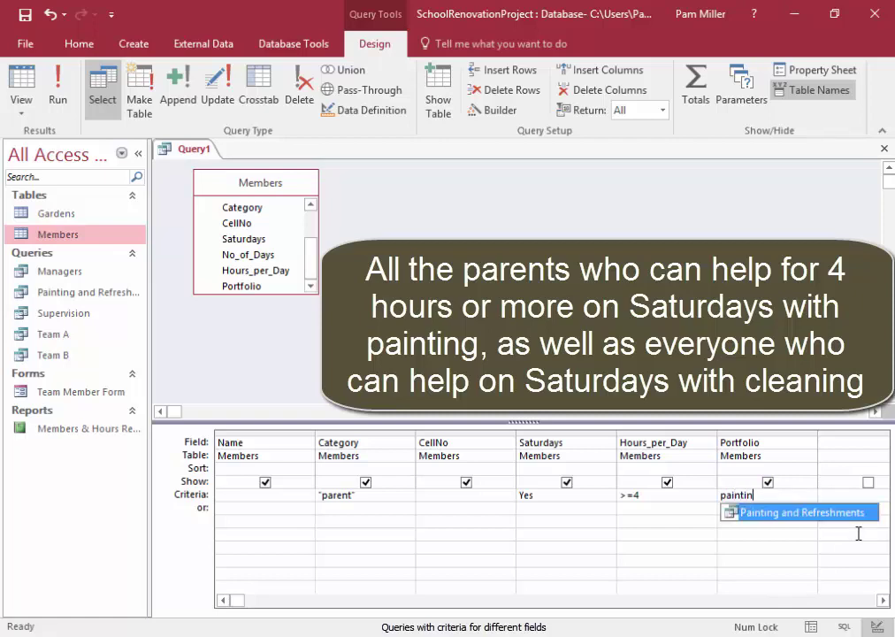
text(g)
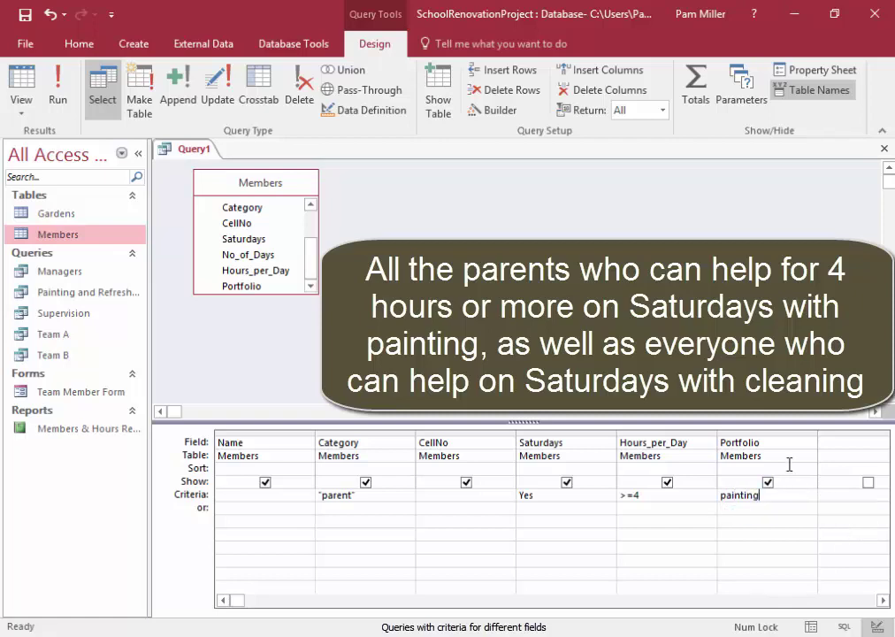
click(380, 508)
Step: Add or-row criteria yes for Saturdays and cleaning for Portfolio, then run the query
click(578, 509)
text(yes)
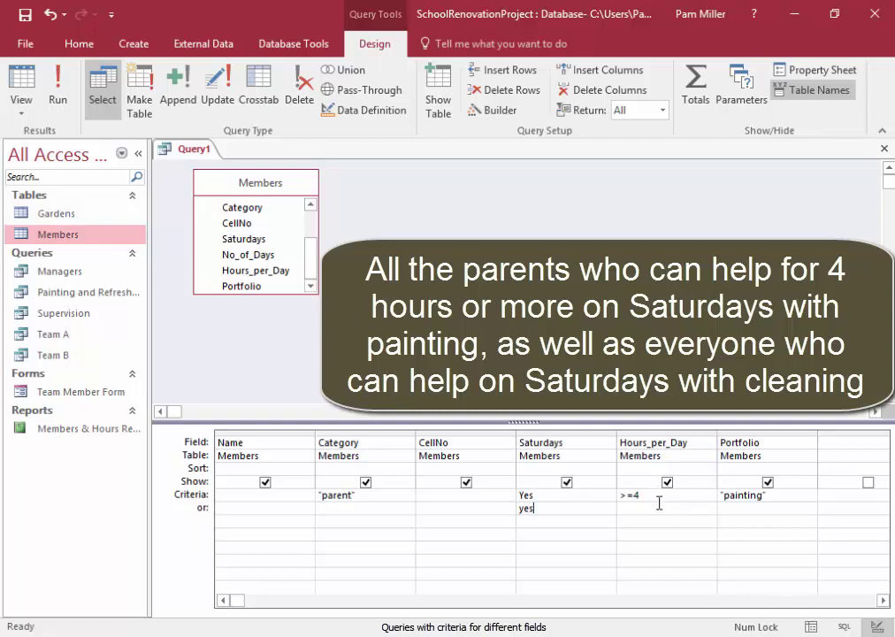
click(753, 506)
text(cleaning)
click(721, 343)
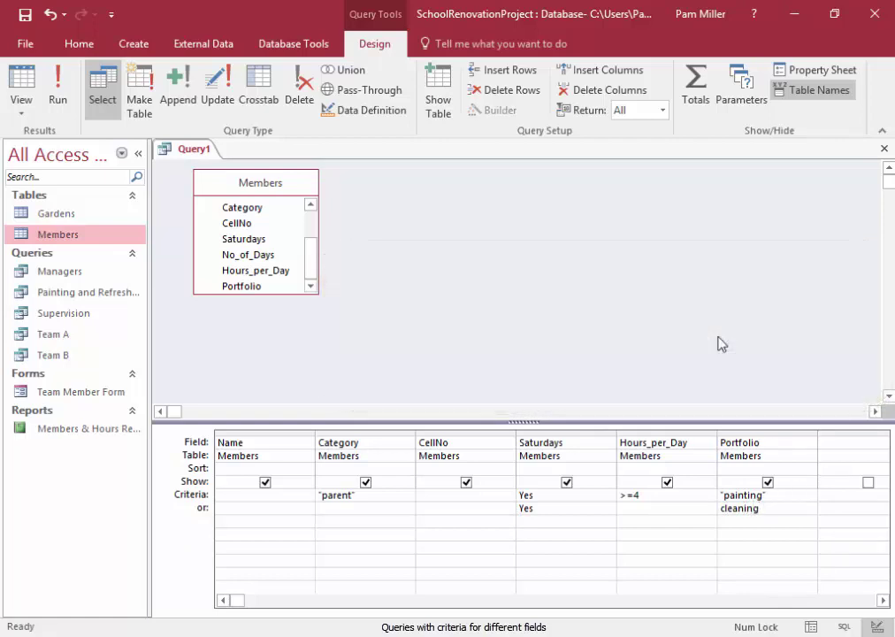
click(57, 92)
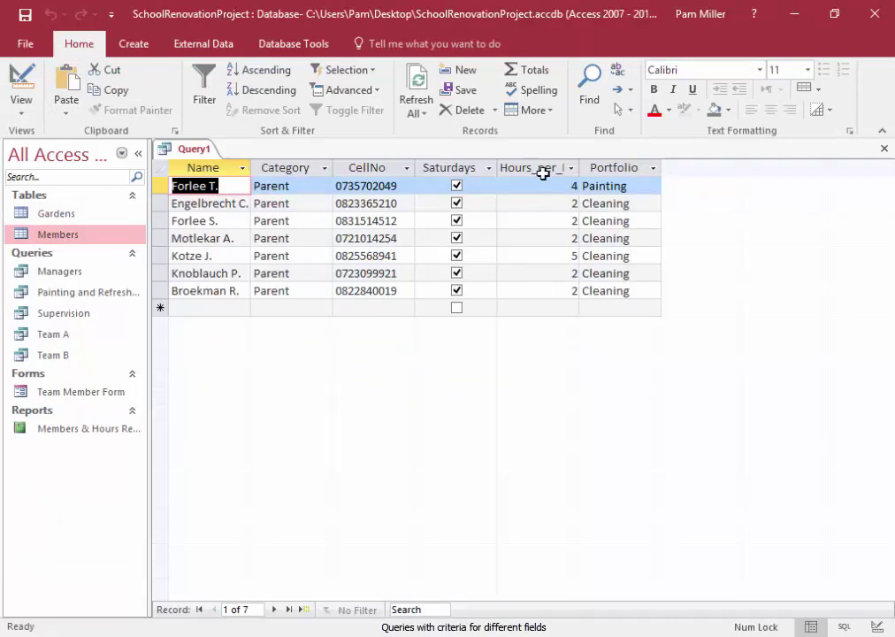
Step: Switch Query1 from the 7-member results back to Design View
click(22, 105)
click(36, 218)
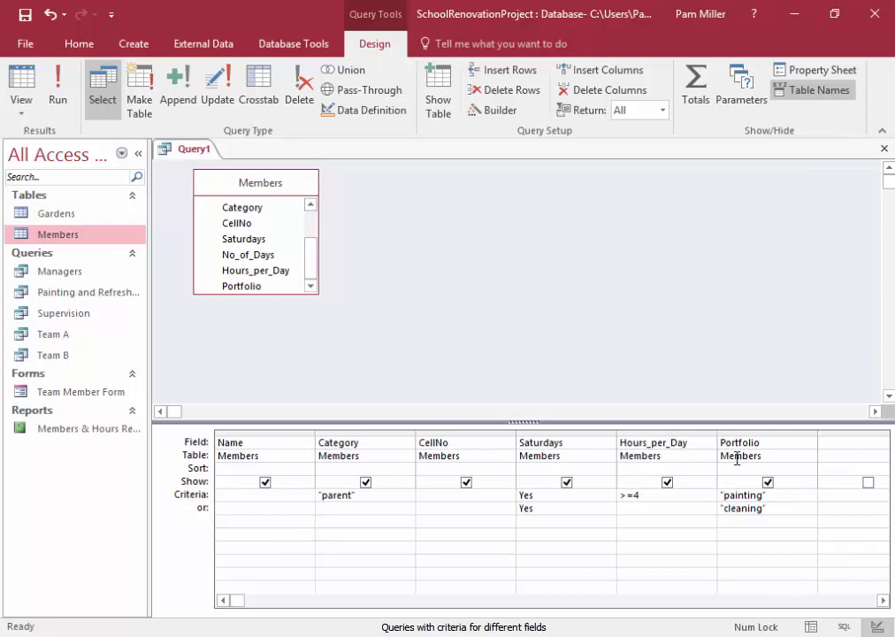
Step: Hide Category, Saturdays and Hours_per_Day, then rerun to list only Name, CellNo and Portfolio
click(366, 483)
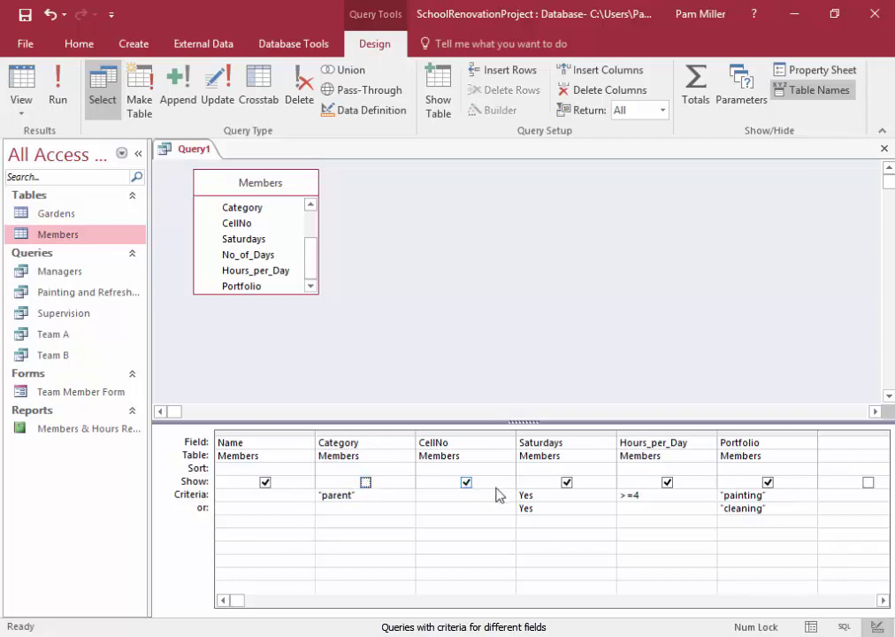
click(567, 485)
click(57, 100)
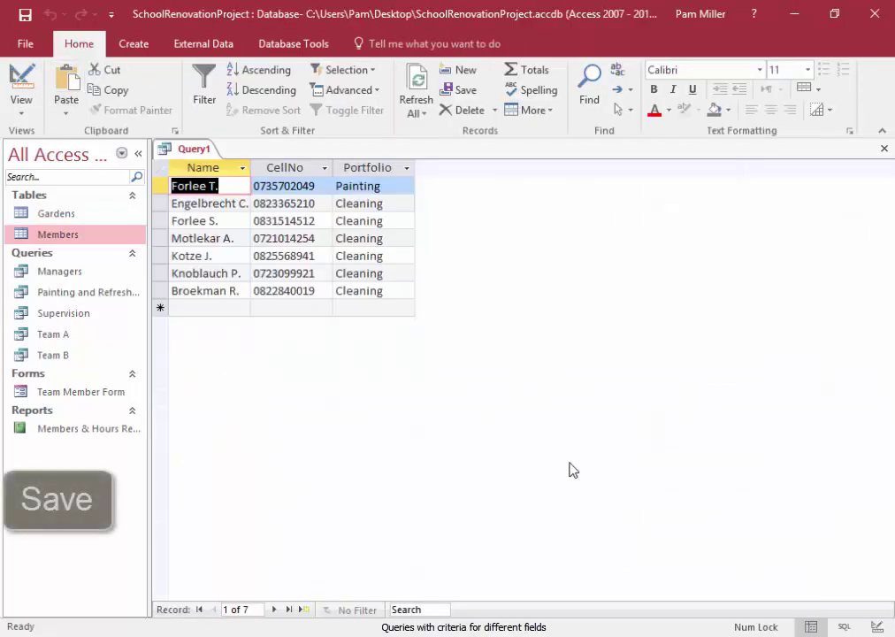